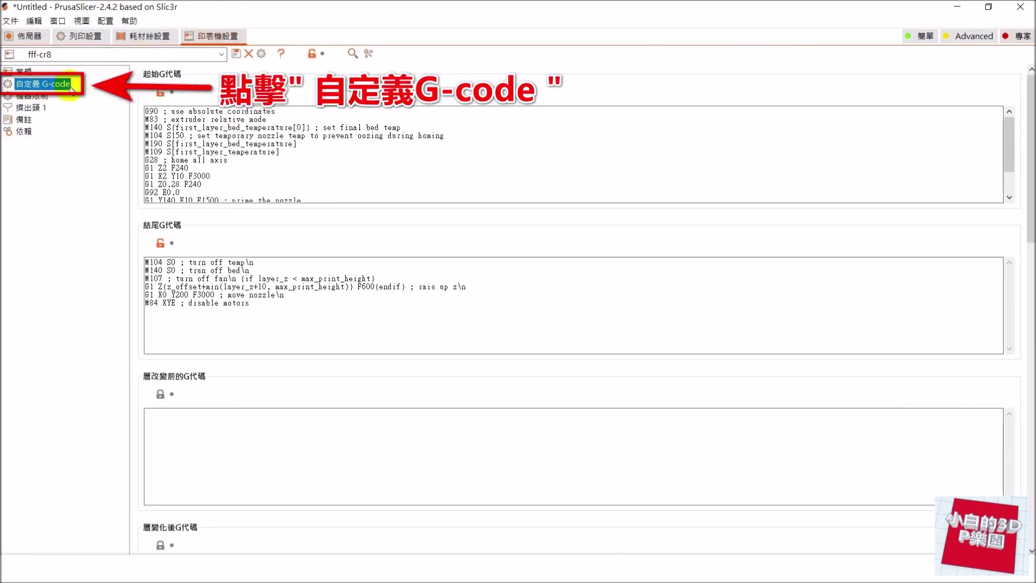
Step: Look through the custom G-code sections of the fff-cr8 printer profile
{"action": "left_click_drag", "start_coordinate": [1029, 185], "coordinate": [1027, 465]}
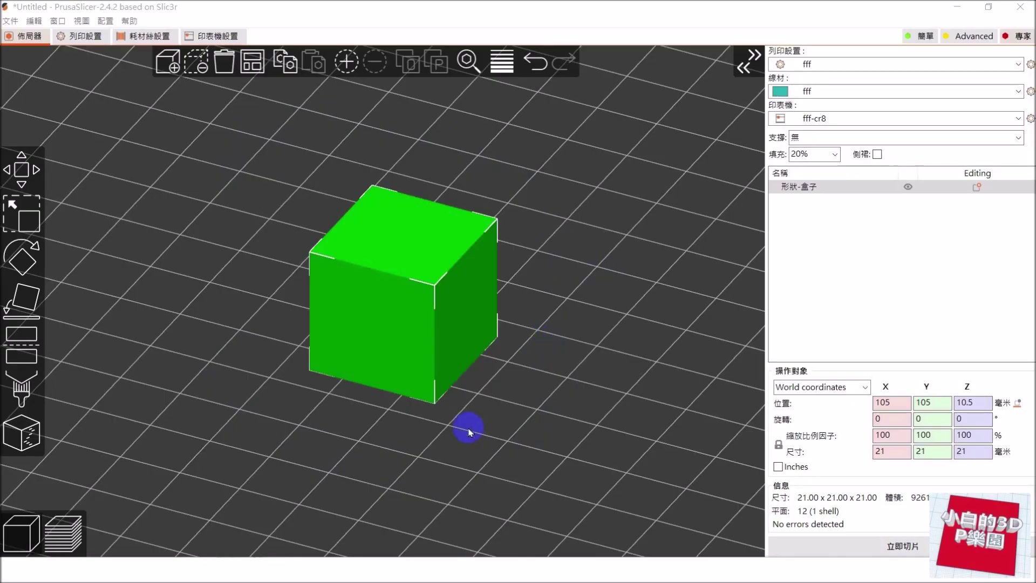
Step: Show the sliced layer preview of the box and add a color change at a height of 2.20 mm
{"action": "left_click", "coordinate": [65, 540]}
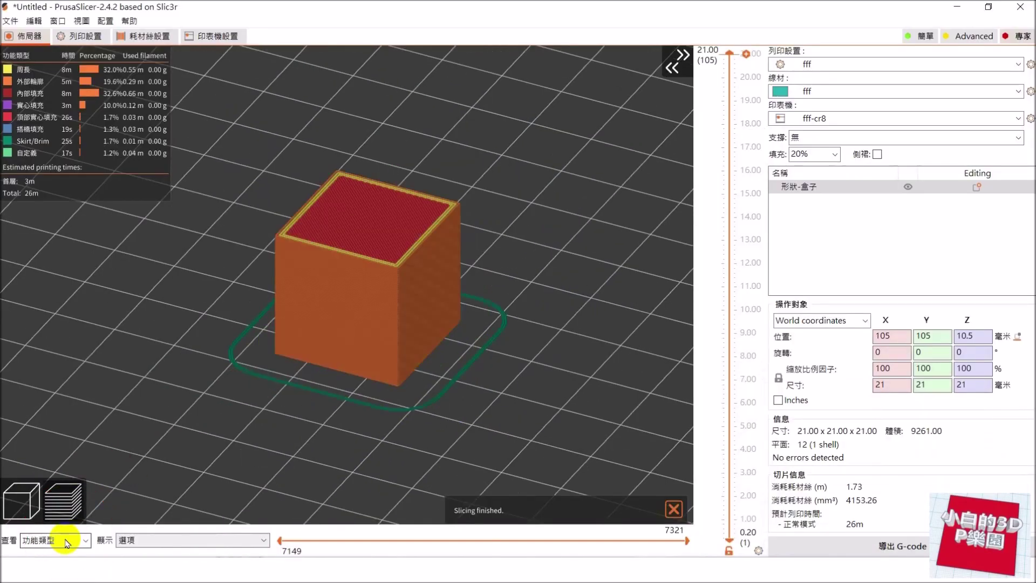
{"action": "left_click", "coordinate": [674, 508]}
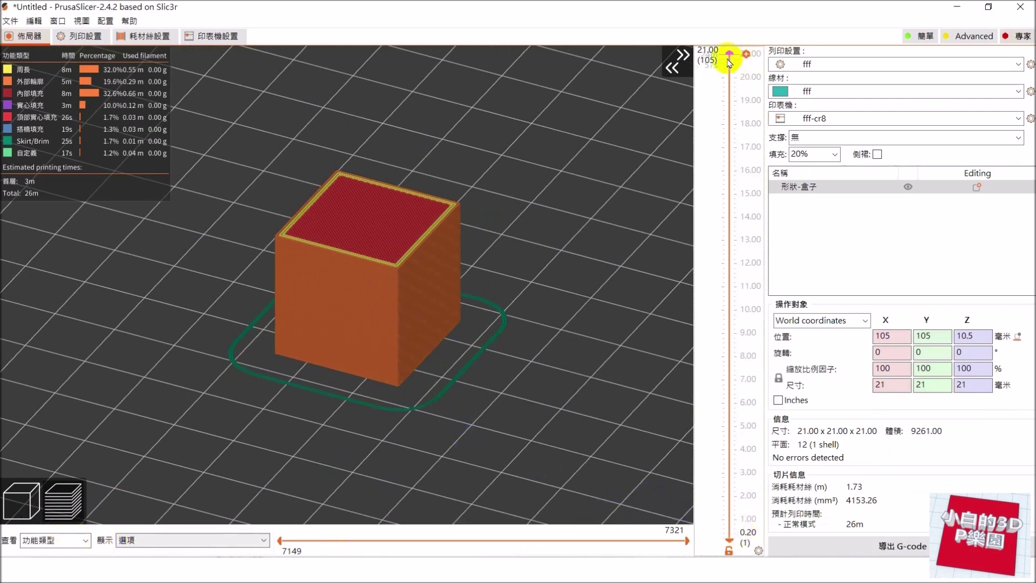
{"action": "left_click_drag", "start_coordinate": [730, 55], "coordinate": [715, 496]}
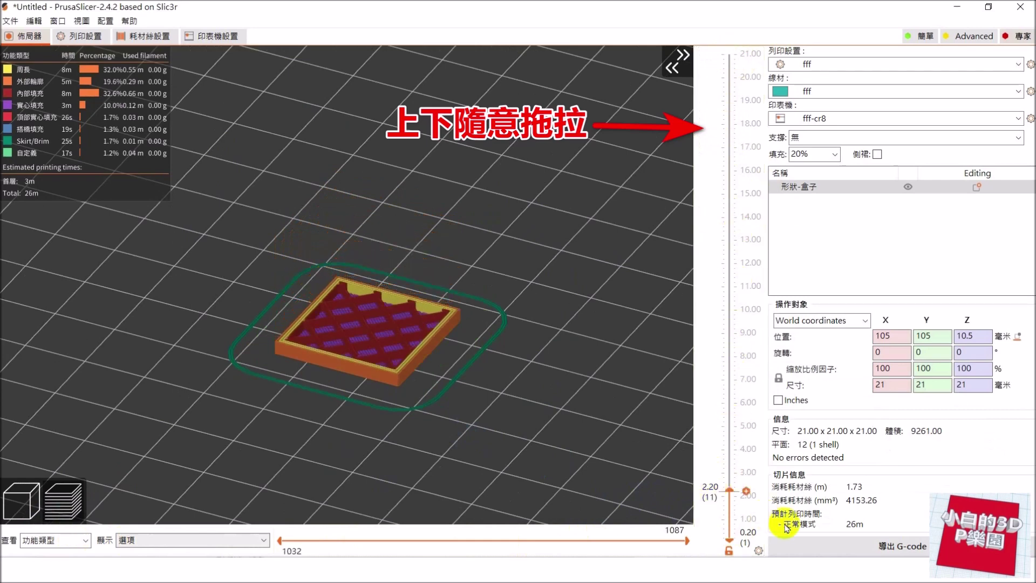
{"action": "left_click", "coordinate": [746, 491]}
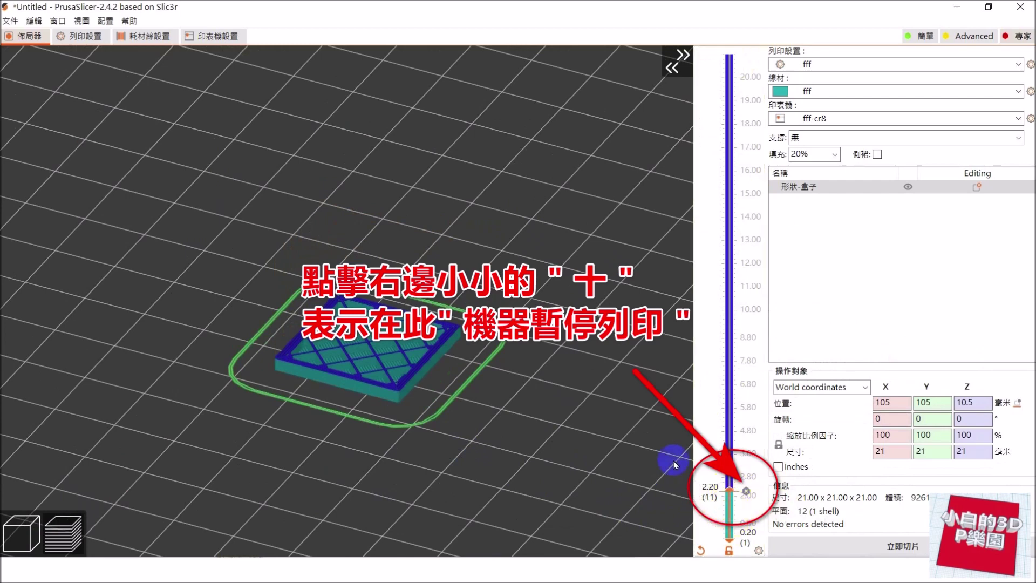
Step: Add a second color change at a height of 14.00 mm and slice the box again
{"action": "left_click_drag", "start_coordinate": [728, 491], "coordinate": [746, 216]}
{"action": "left_click", "coordinate": [746, 218]}
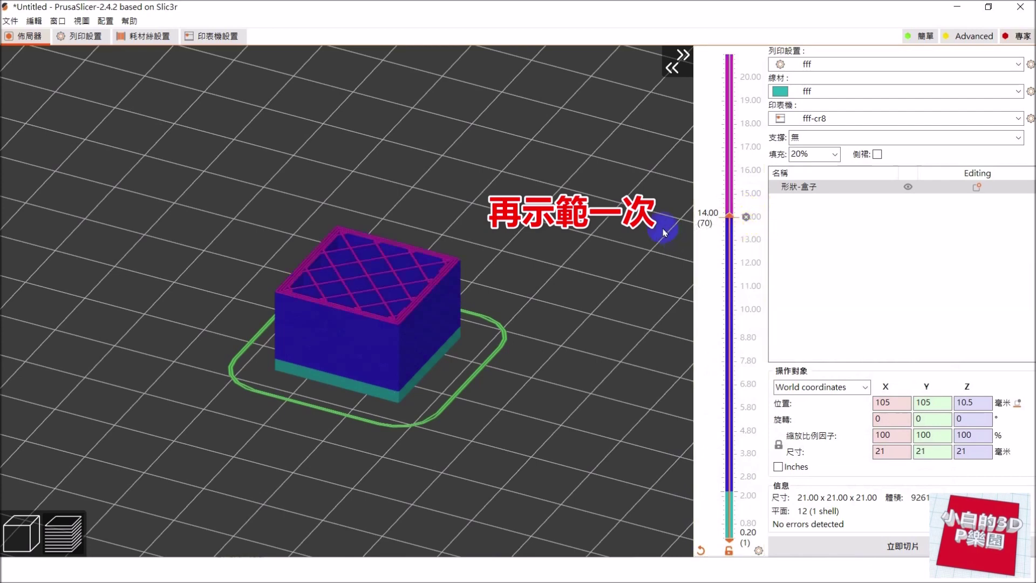
{"action": "left_click_drag", "start_coordinate": [738, 219], "coordinate": [746, 53]}
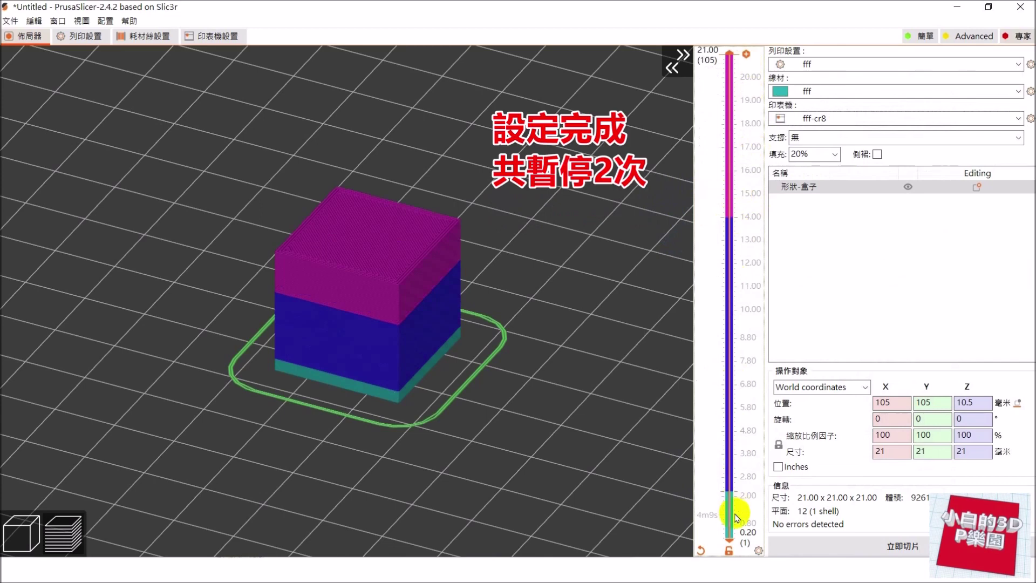
{"action": "left_click", "coordinate": [900, 546]}
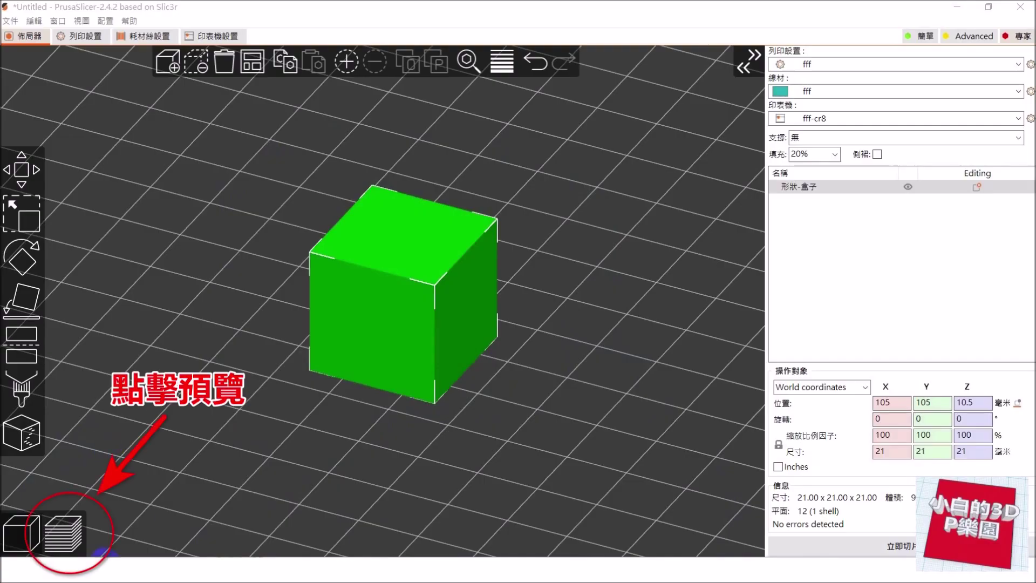
Step: Open the layer preview of the box, jump to a height of 5 mm and add a color change there
{"action": "left_click", "coordinate": [61, 534]}
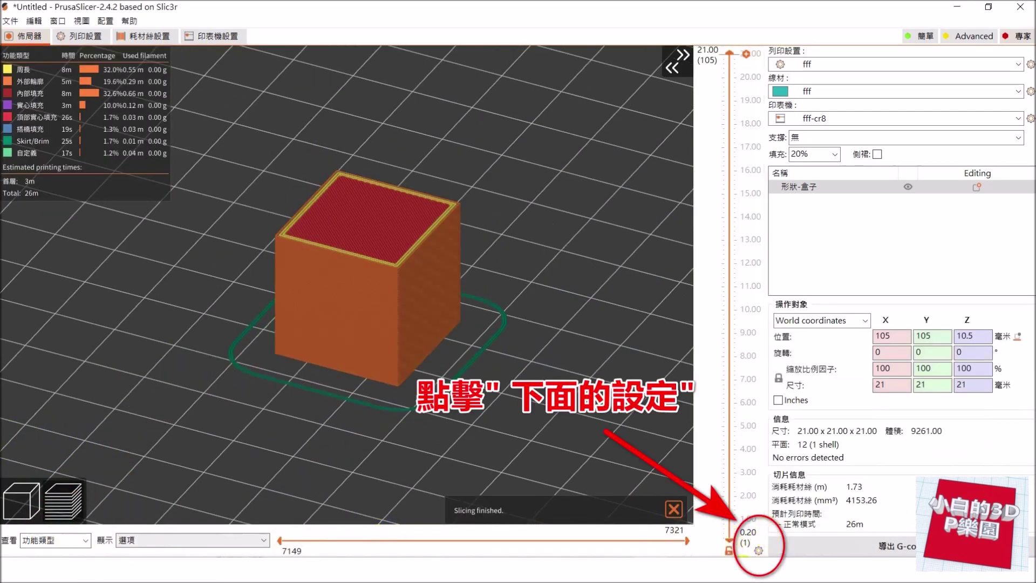
{"action": "left_click", "coordinate": [758, 550]}
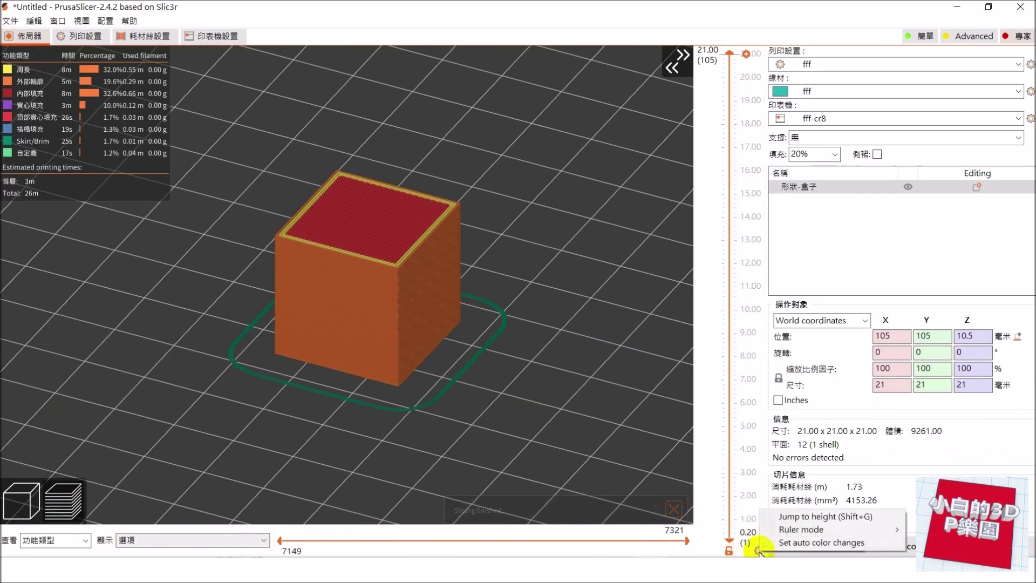
{"action": "left_click", "coordinate": [897, 519]}
{"action": "left_click", "coordinate": [403, 396]}
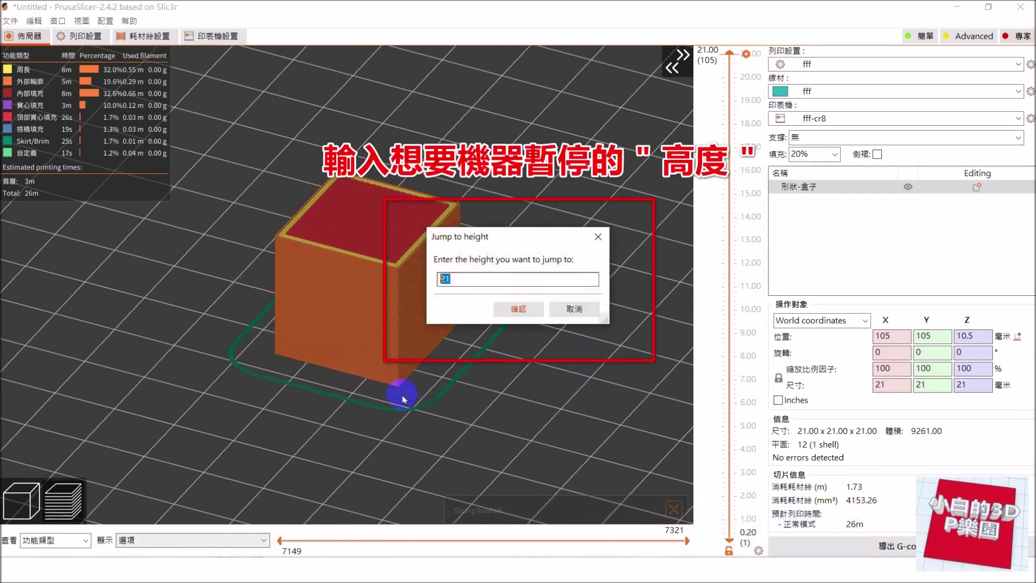
{"action": "left_click", "coordinate": [510, 311]}
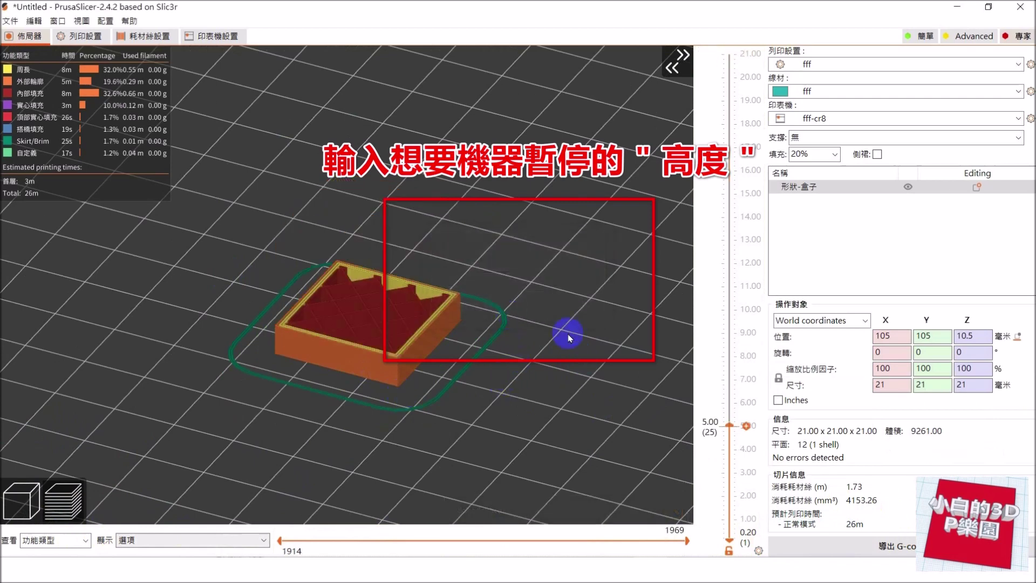
{"action": "left_click", "coordinate": [747, 426]}
Step: Jump to a height of 16 mm in the layer preview and add a color change at that layer
{"action": "left_click", "coordinate": [754, 546]}
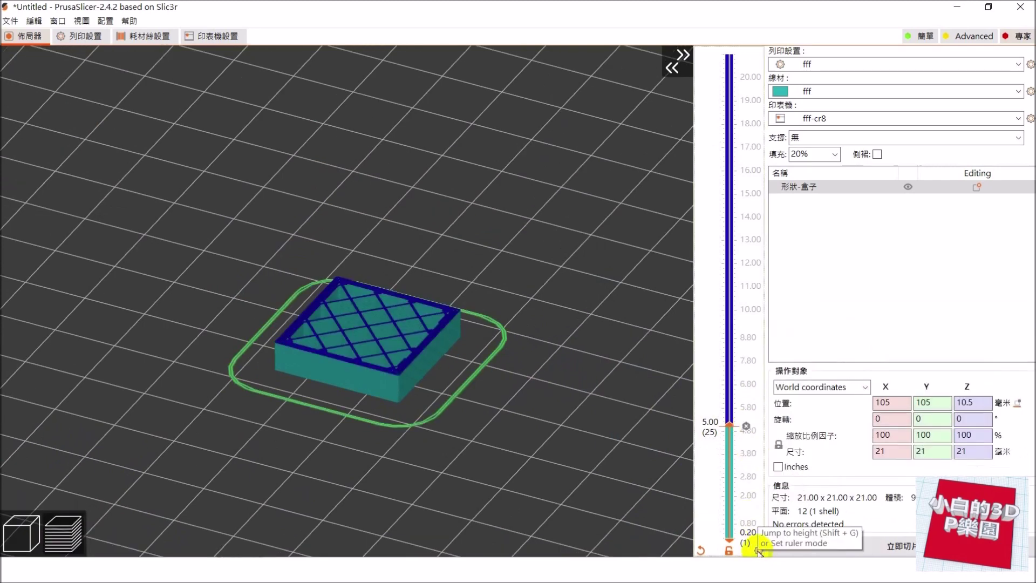
{"action": "left_click", "coordinate": [829, 518]}
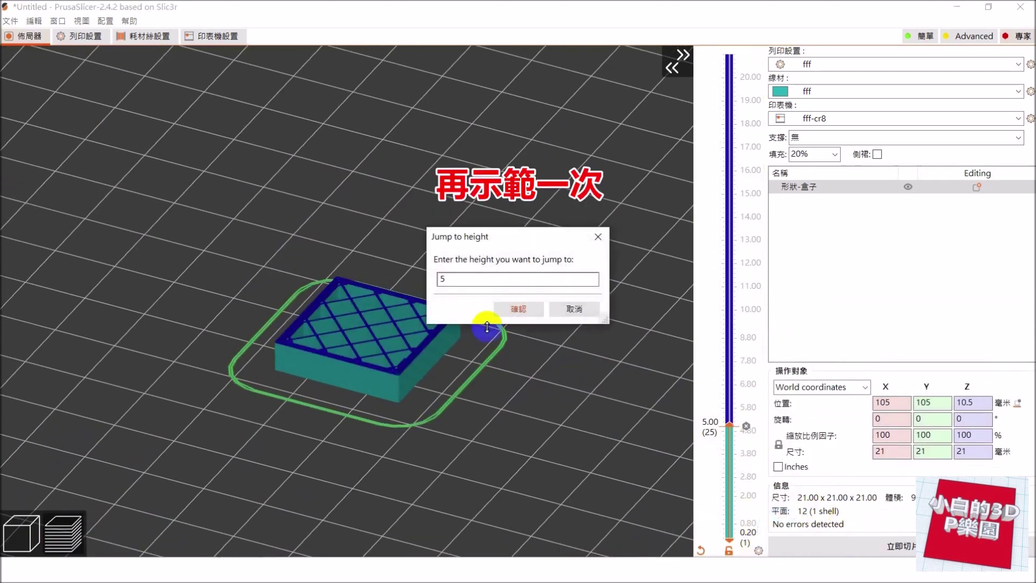
{"action": "left_click", "coordinate": [498, 282]}
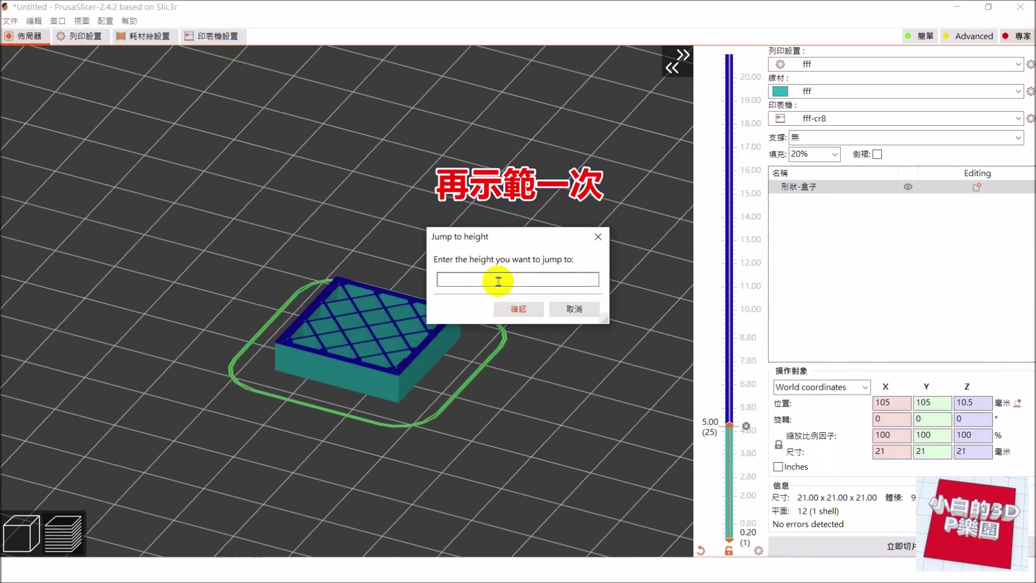
{"action": "left_click", "coordinate": [516, 312]}
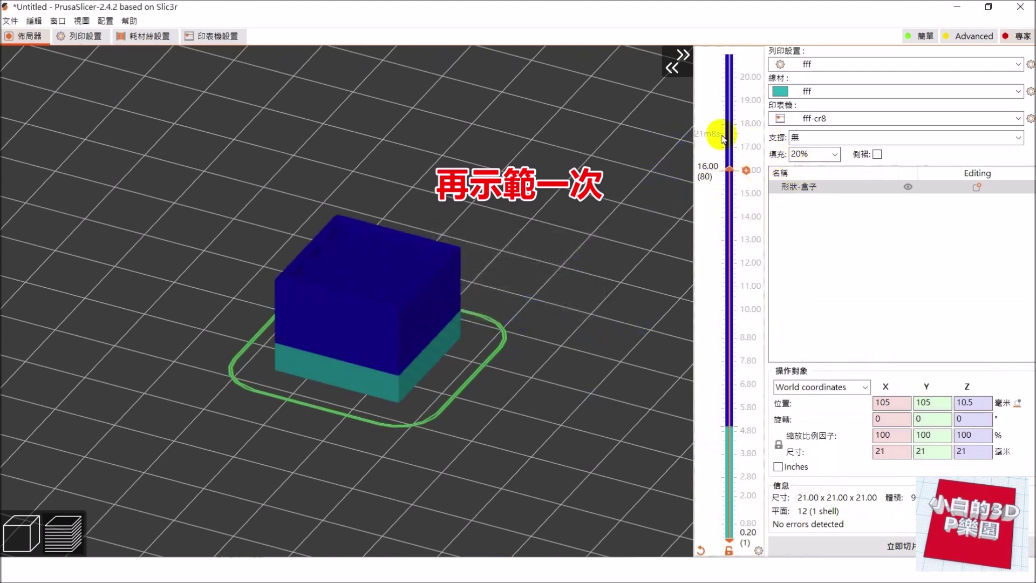
{"action": "left_click", "coordinate": [746, 170]}
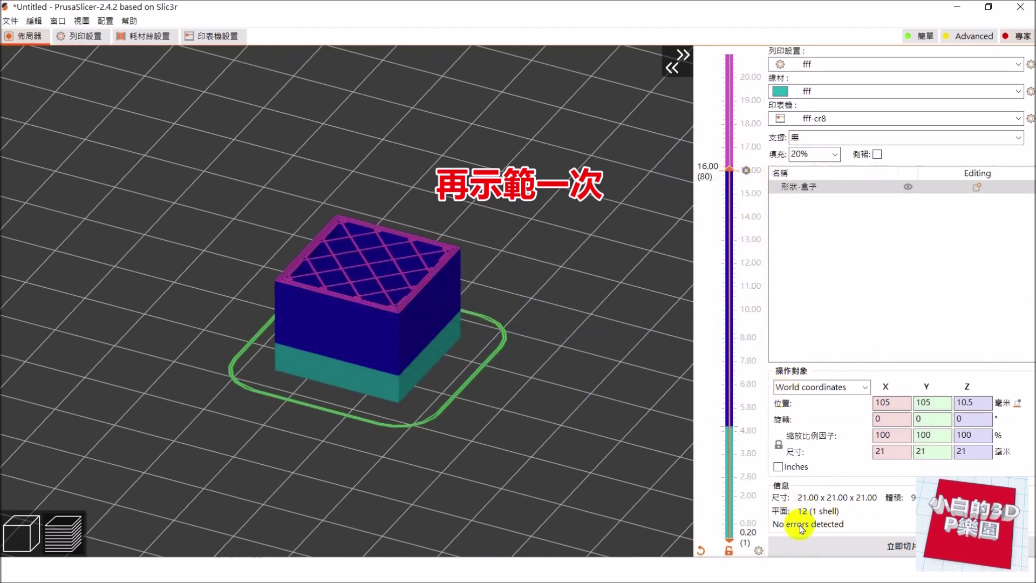
Step: Jump to a height of 17 mm in the layer preview and add a color change at that layer
{"action": "left_click", "coordinate": [758, 549]}
{"action": "left_click", "coordinate": [792, 517]}
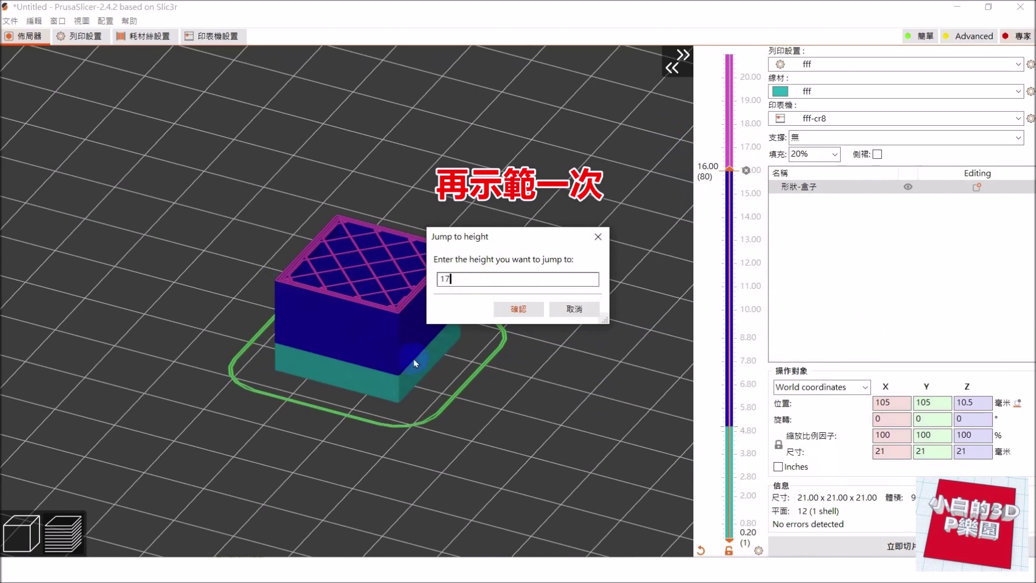
{"action": "type", "text": "17"}
{"action": "left_click", "coordinate": [507, 310]}
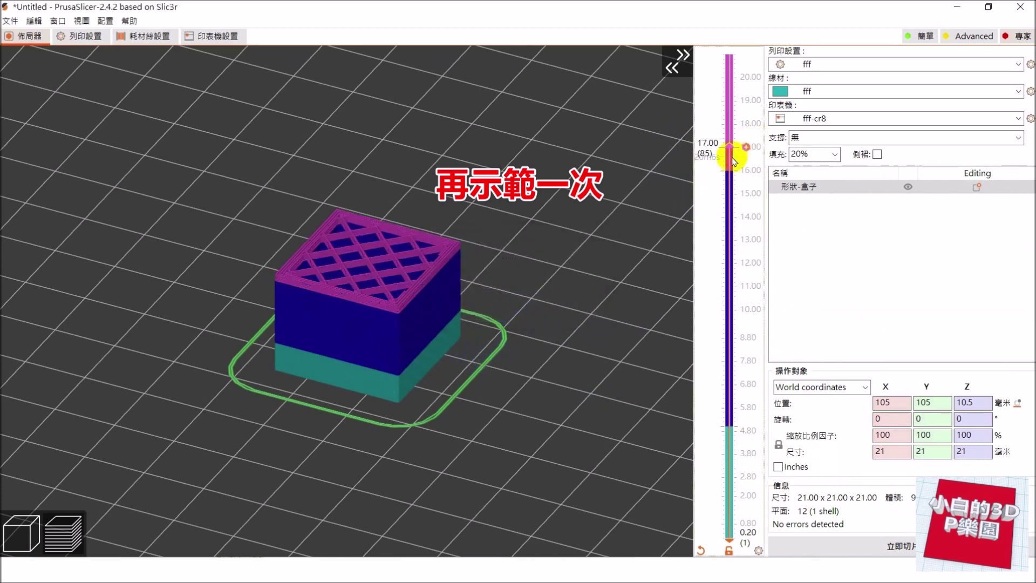
{"action": "left_click", "coordinate": [746, 146]}
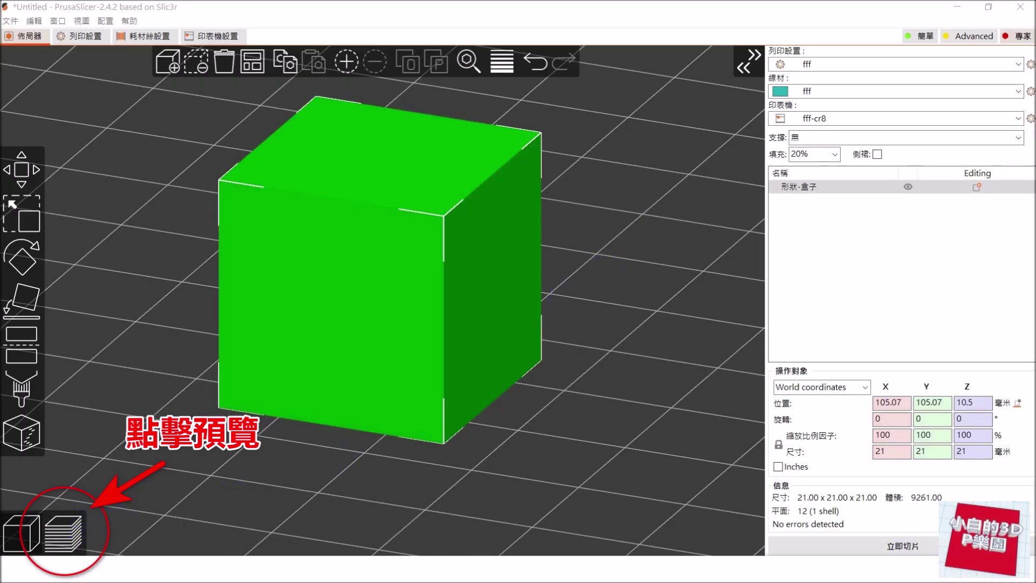
Step: Open the layer preview of the box and add color changes at heights of 3.20 mm and 7.20 mm
{"action": "left_click", "coordinate": [59, 537]}
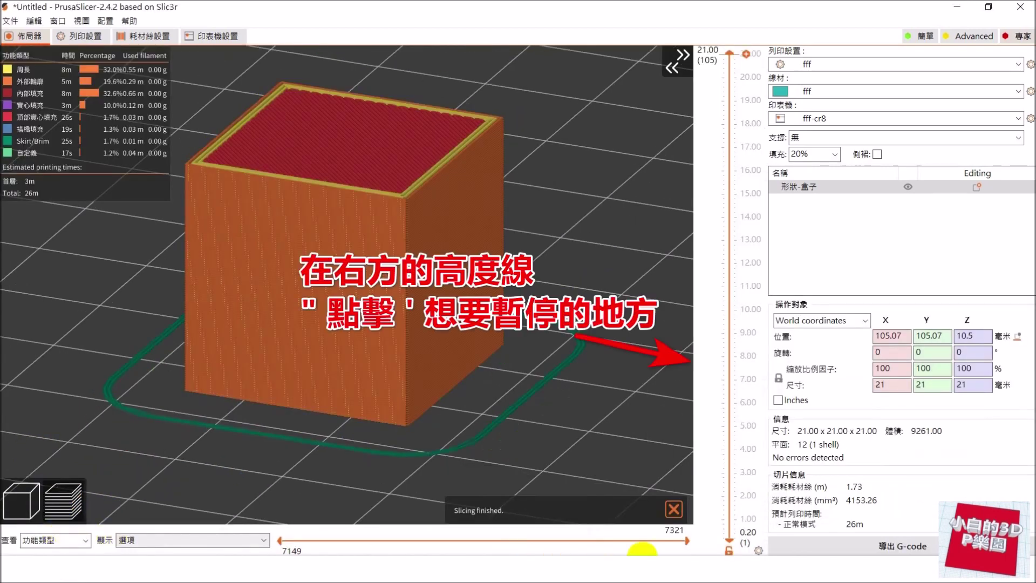
{"action": "left_click", "coordinate": [730, 468]}
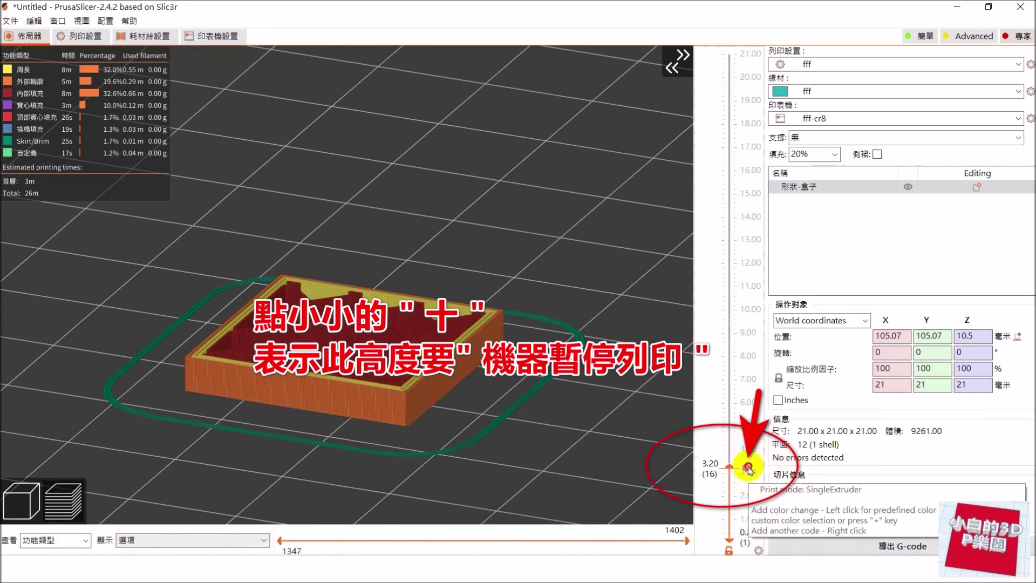
{"action": "left_click", "coordinate": [748, 467]}
{"action": "left_click", "coordinate": [732, 374]}
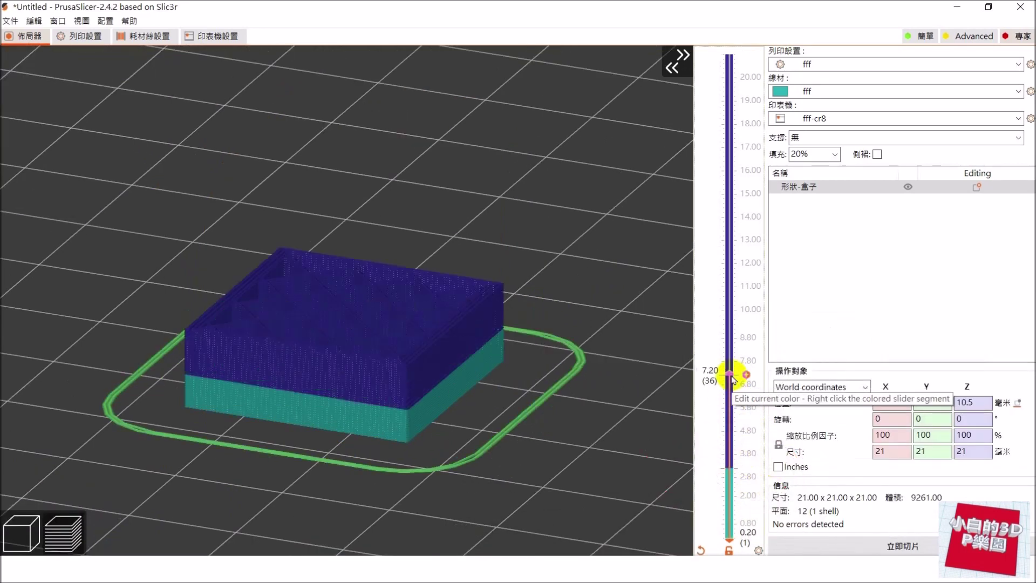
{"action": "left_click", "coordinate": [747, 374]}
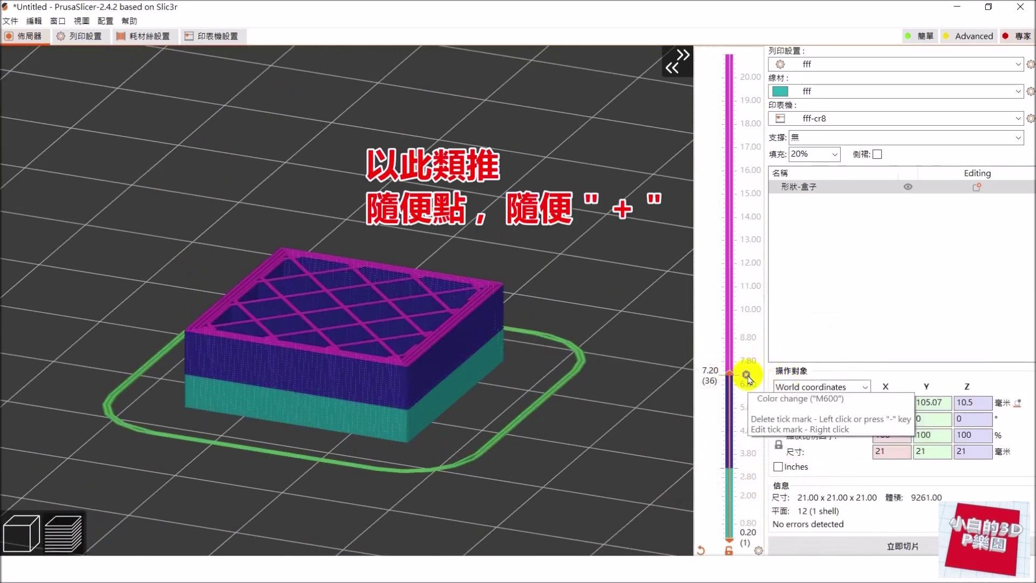
Step: Add color changes to the box at heights of 11.20 mm and 12.20 mm
{"action": "left_click", "coordinate": [728, 286]}
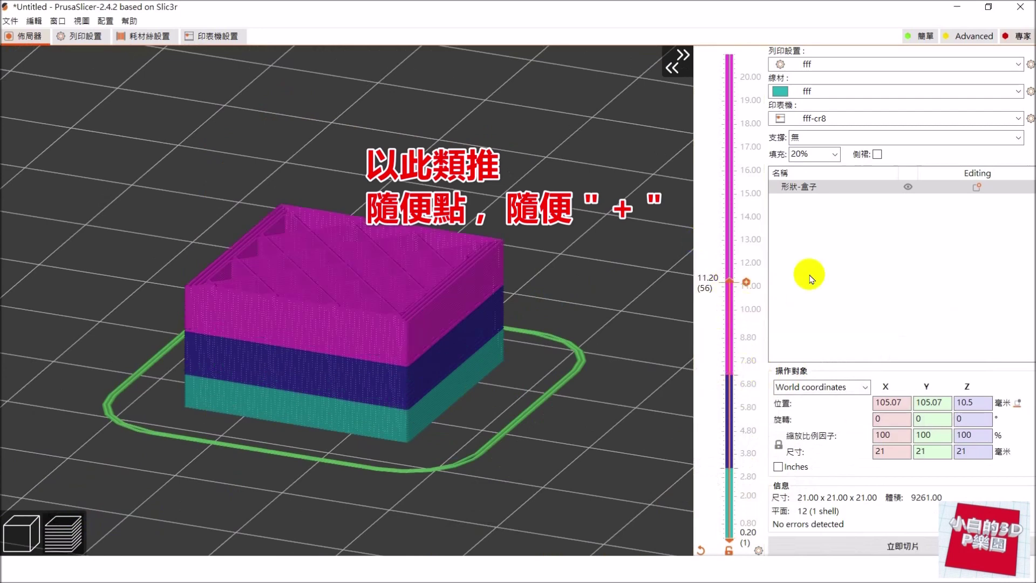
{"action": "left_click", "coordinate": [746, 282]}
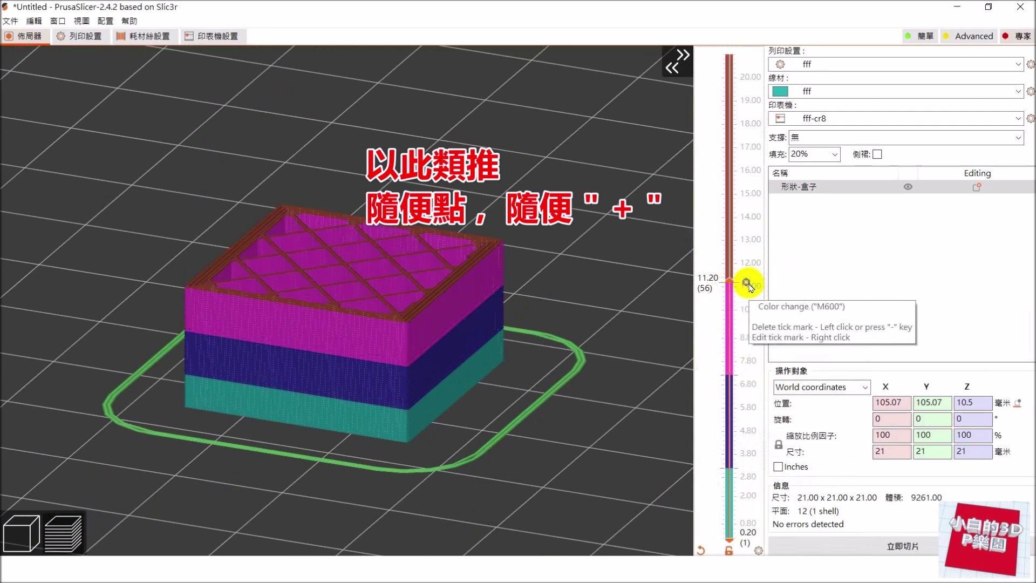
{"action": "left_click", "coordinate": [730, 260]}
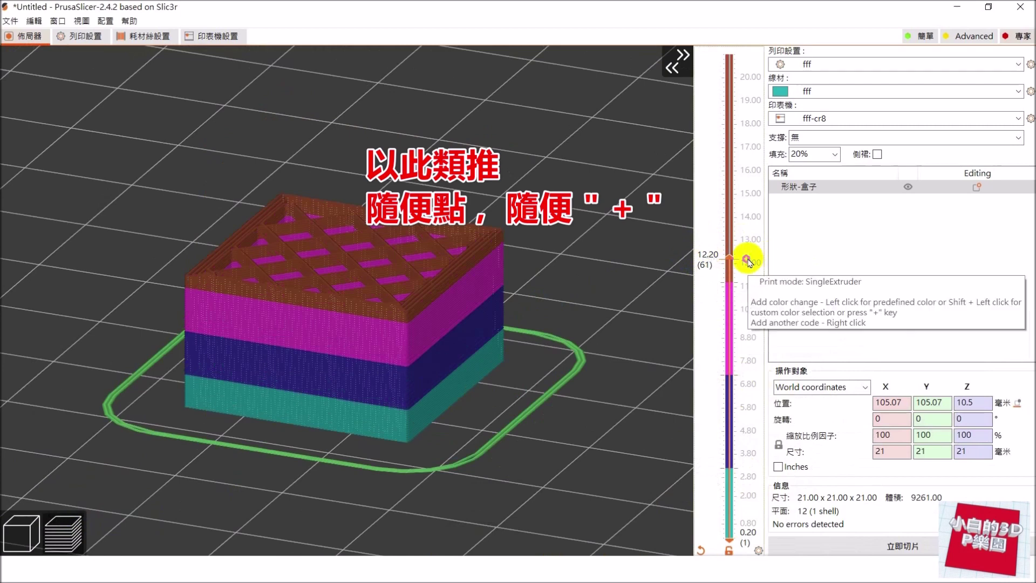
{"action": "left_click", "coordinate": [747, 260]}
Step: Add color changes to the upper part of the box at heights of 14.80 mm, 17.00 mm and 19.00 mm
{"action": "left_click", "coordinate": [729, 198]}
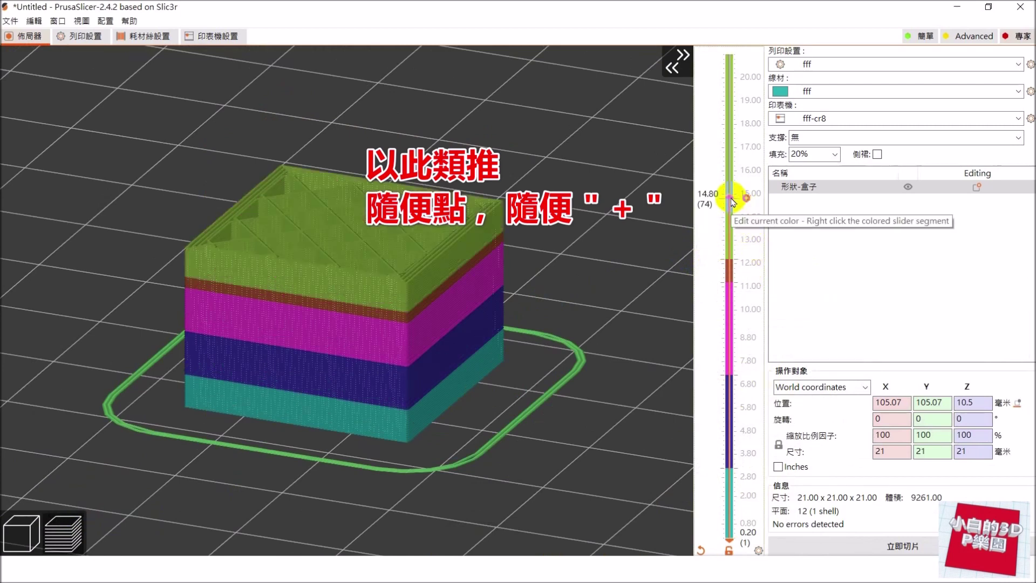
{"action": "left_click", "coordinate": [746, 200]}
{"action": "left_click", "coordinate": [729, 146]}
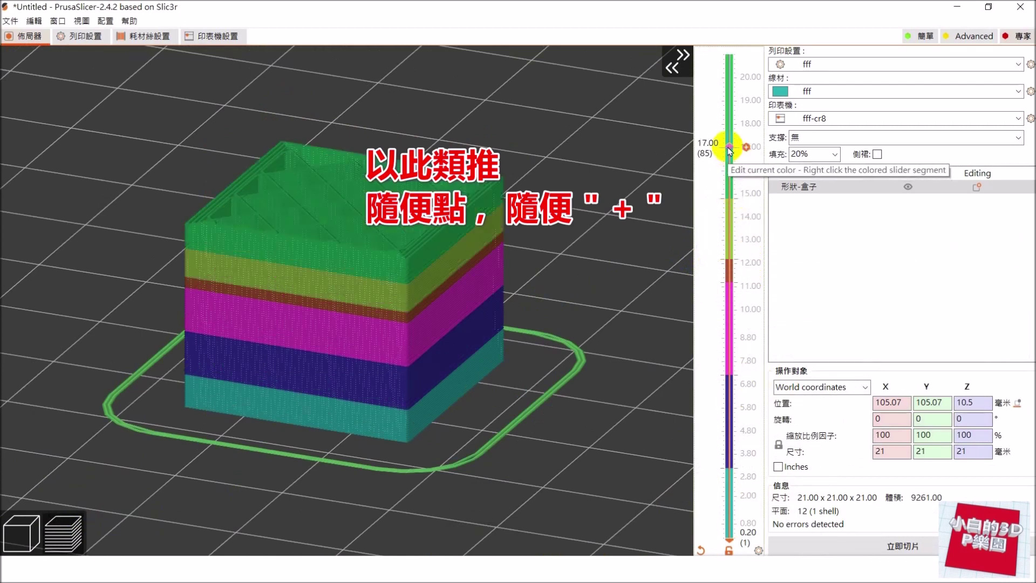
{"action": "left_click", "coordinate": [746, 146]}
{"action": "left_click", "coordinate": [730, 100]}
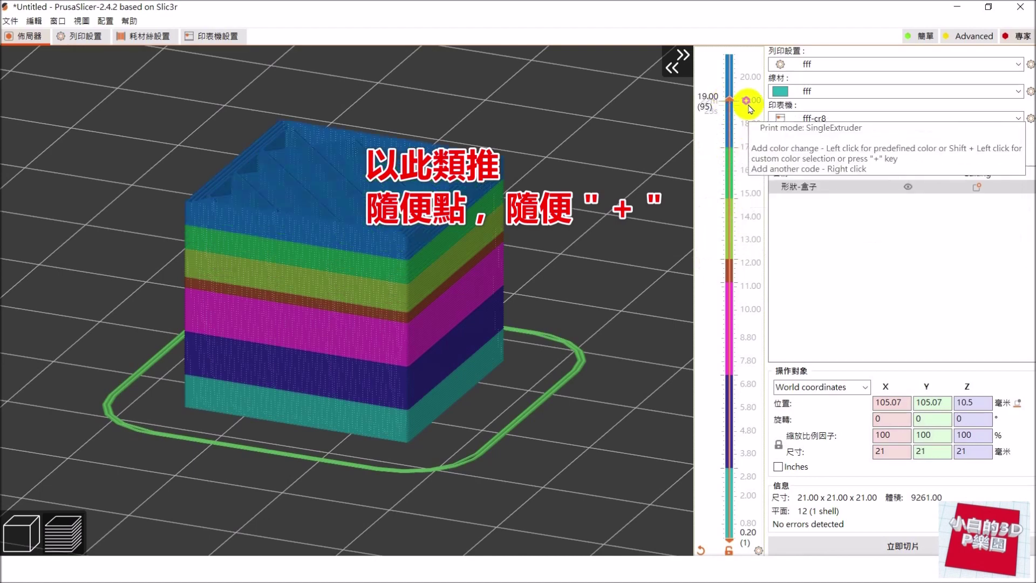
{"action": "left_click", "coordinate": [746, 101]}
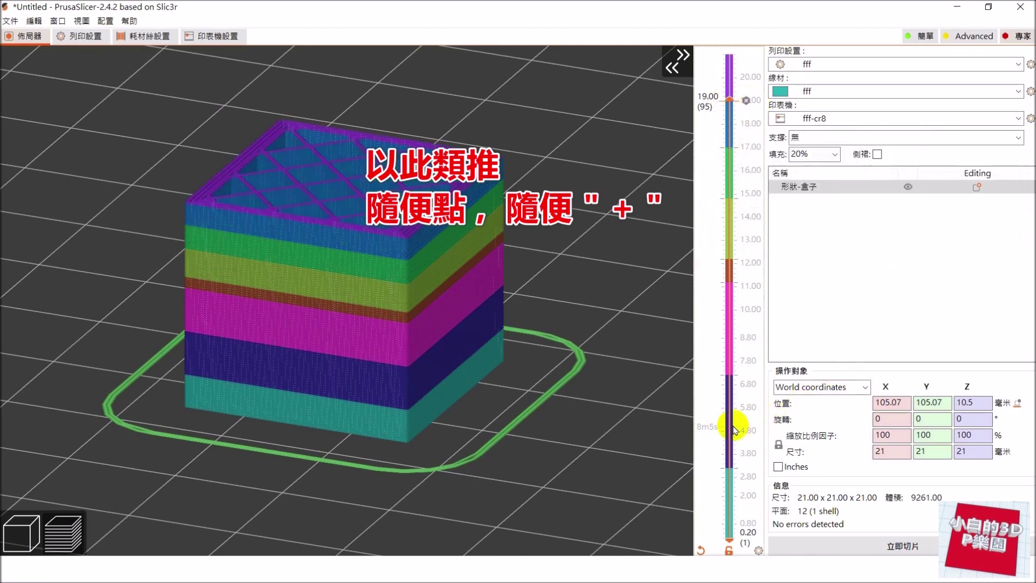
Step: Add a color change at a height of 5.00 mm and display the box up to its top layer
{"action": "left_click", "coordinate": [730, 425]}
{"action": "left_click", "coordinate": [746, 425]}
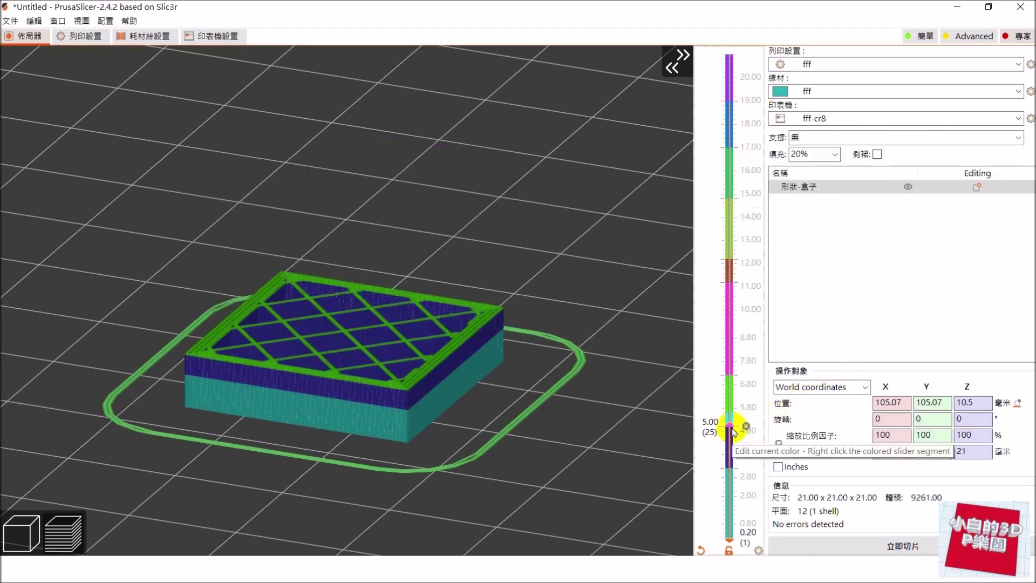
{"action": "left_click_drag", "start_coordinate": [730, 429], "coordinate": [730, 30]}
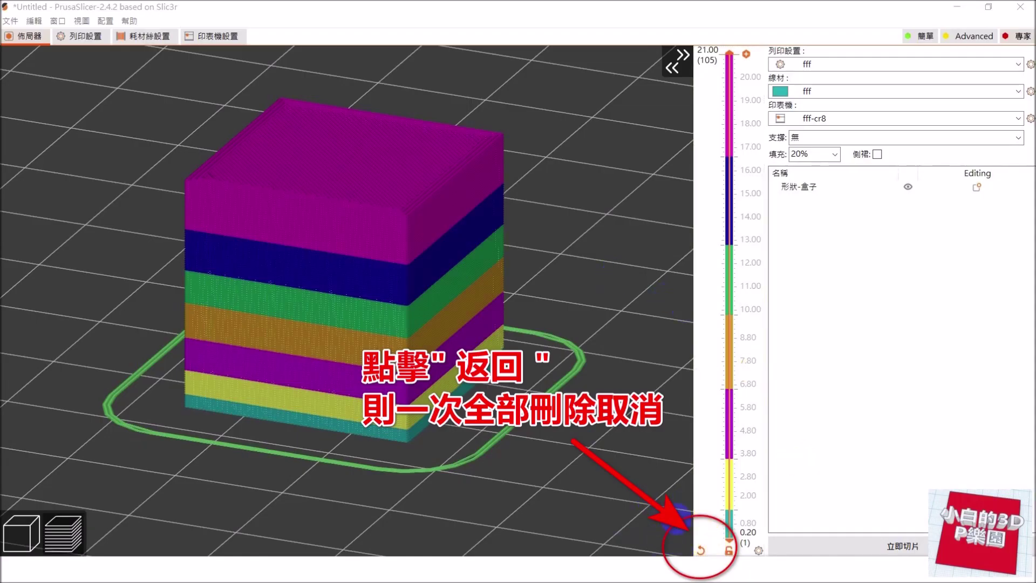
Step: Discard all color changes on the box at once
{"action": "left_click", "coordinate": [699, 550]}
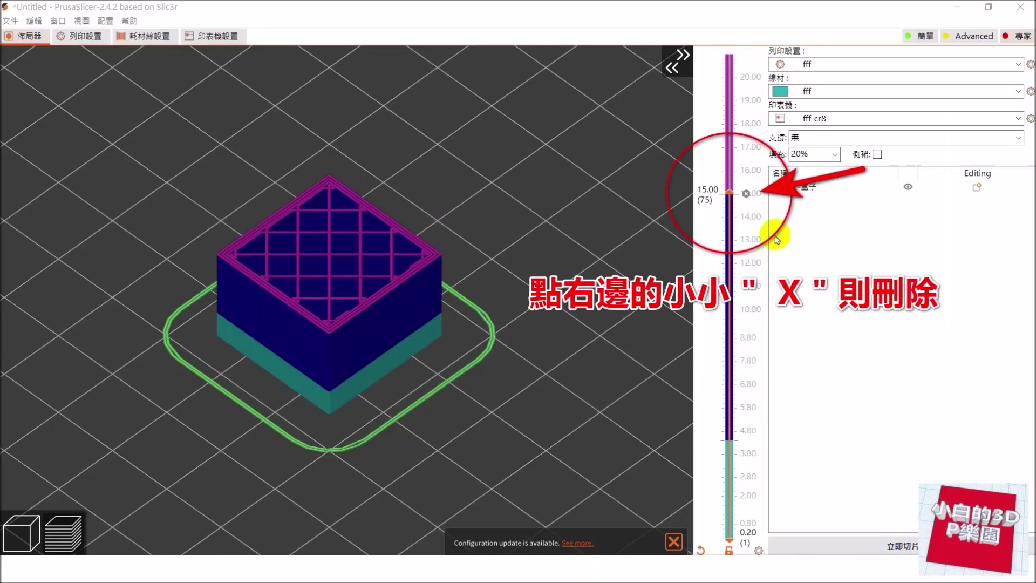
Step: Delete only the color change at a height of 15.00 mm
{"action": "left_click", "coordinate": [746, 193]}
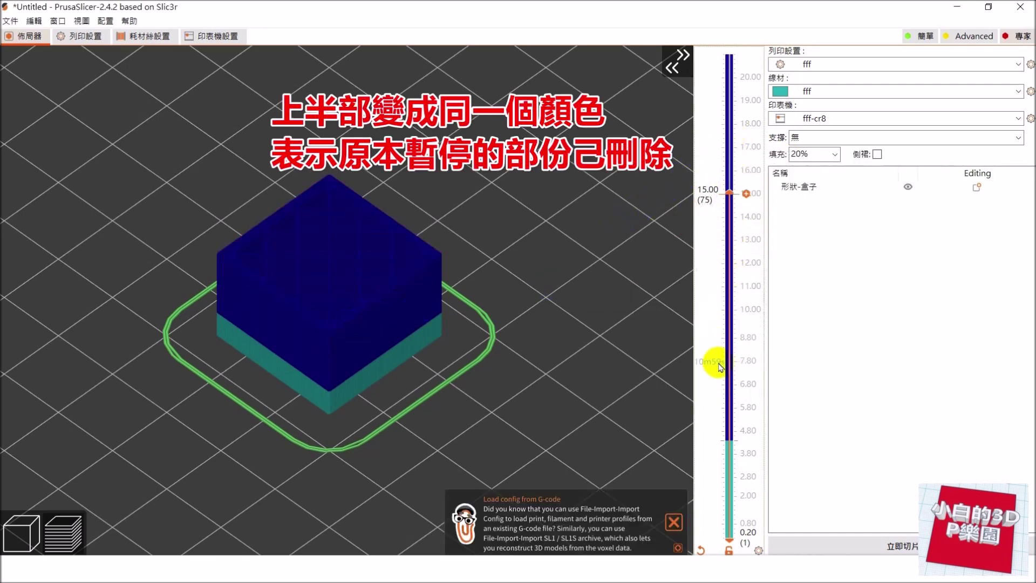
Step: Add a color change back at a height of 15.00 mm and delete the one at 4.40 mm
{"action": "left_click", "coordinate": [746, 193]}
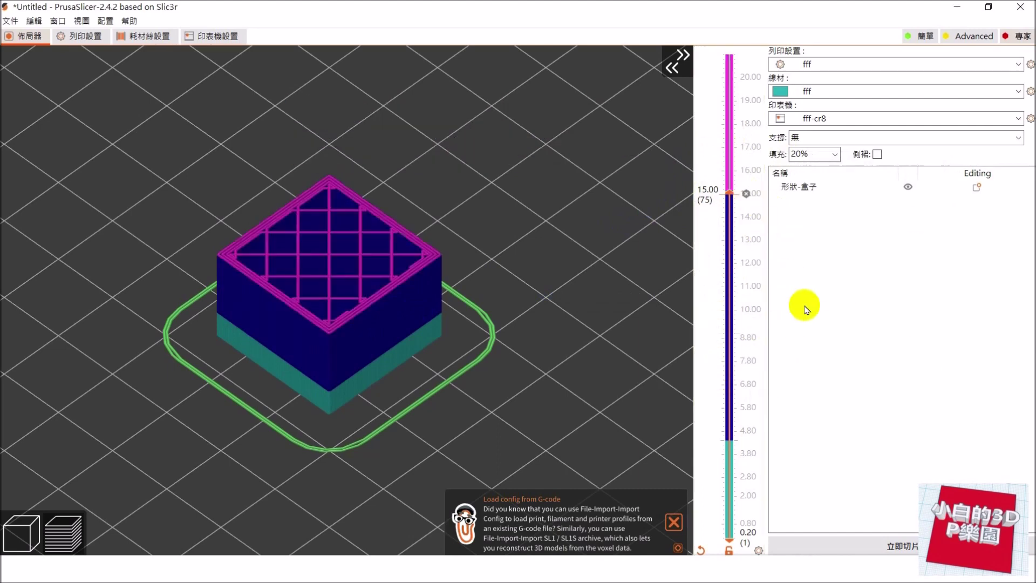
{"action": "left_click", "coordinate": [735, 441]}
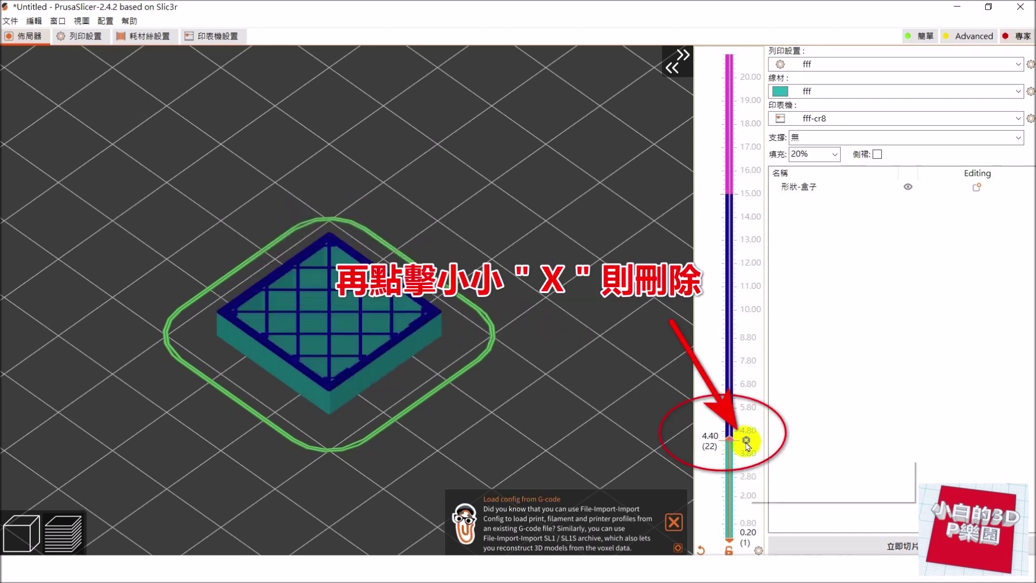
{"action": "left_click", "coordinate": [746, 441]}
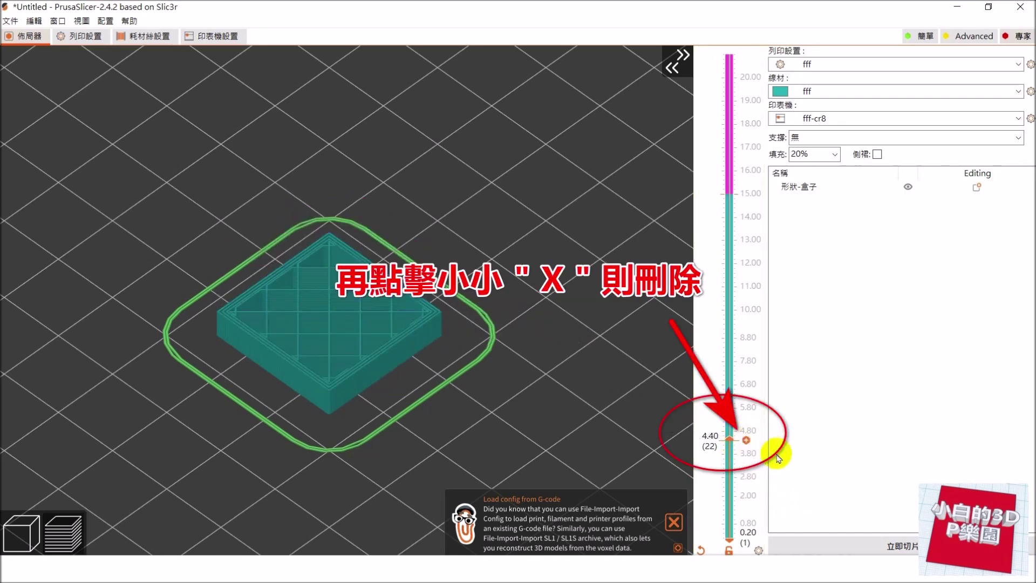
Step: Delete the remaining color change at a height of 15.00 mm and display the box up to its top layer at 20.80 mm
{"action": "left_click", "coordinate": [737, 194]}
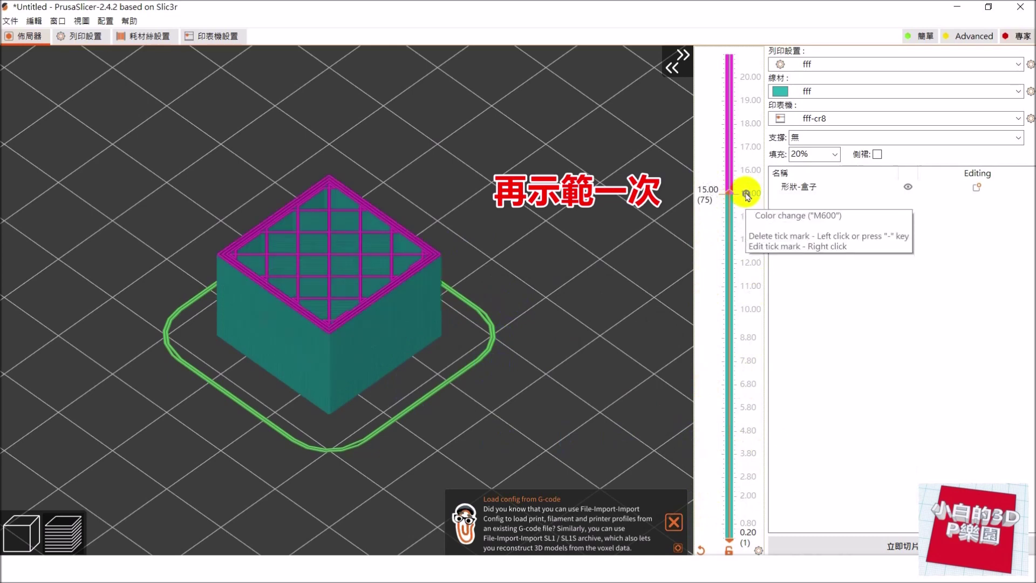
{"action": "left_click", "coordinate": [745, 194]}
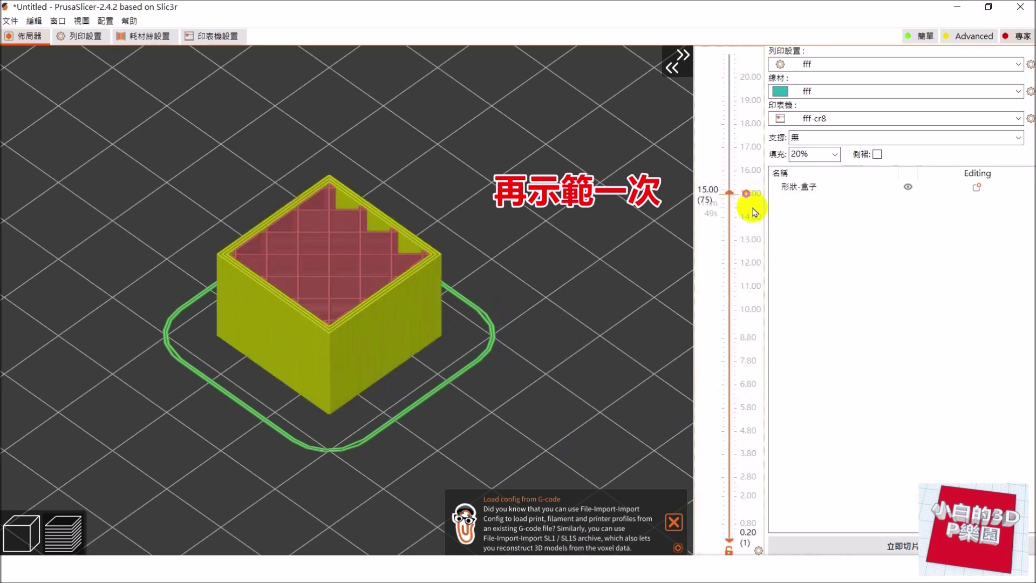
{"action": "left_click_drag", "start_coordinate": [729, 196], "coordinate": [742, 62]}
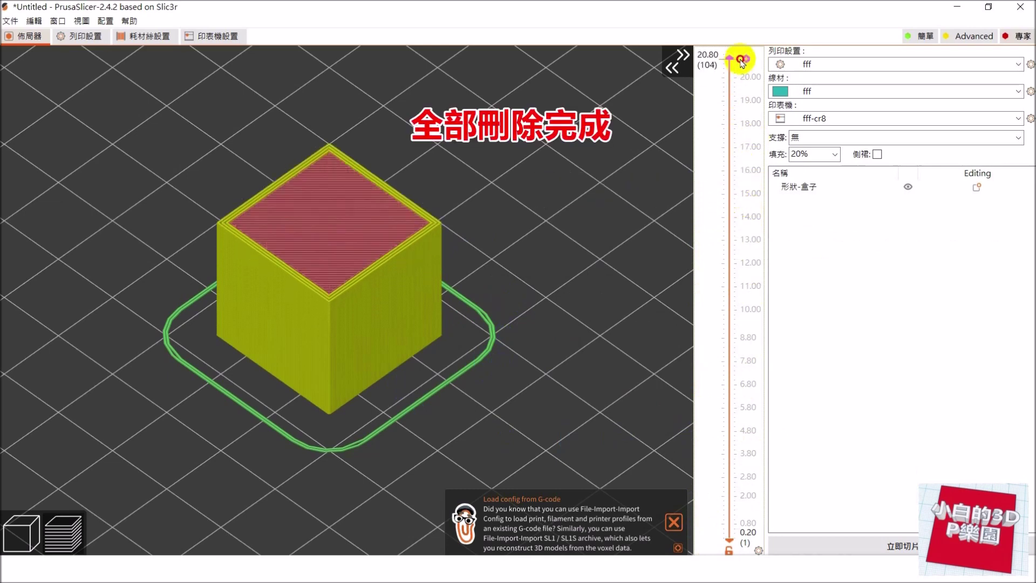